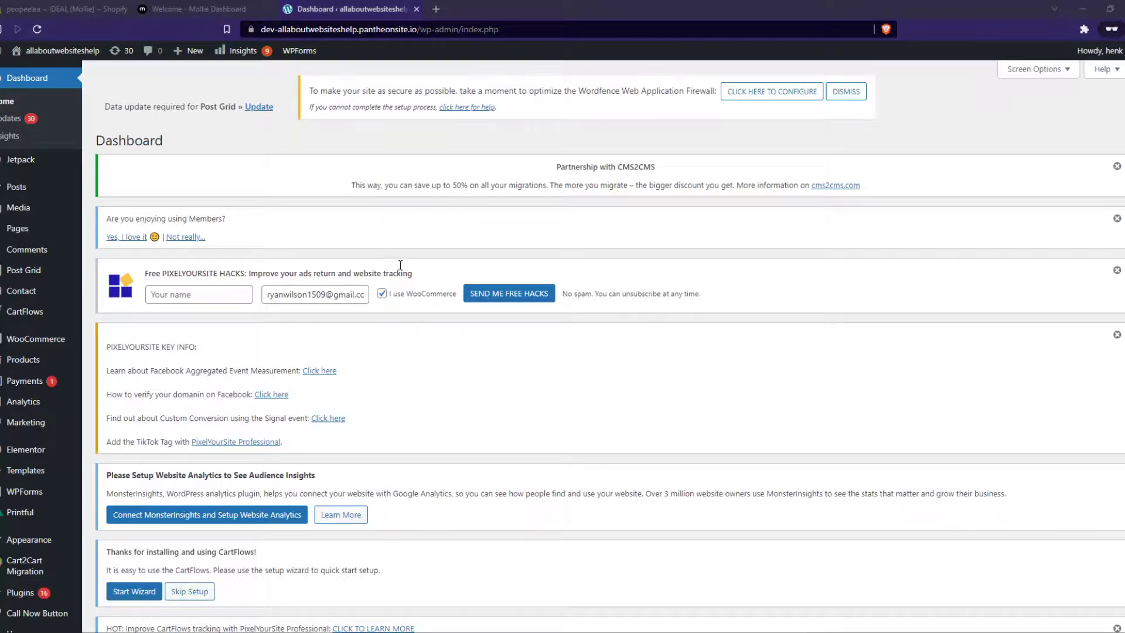
Look over the WordPress admin Dashboard's plugin notices and setup prompts.
scroll(293, 263, down, 1)
scroll(88, 322, up, 1)
mouse_move(59, 226)
mouse_move(45, 350)
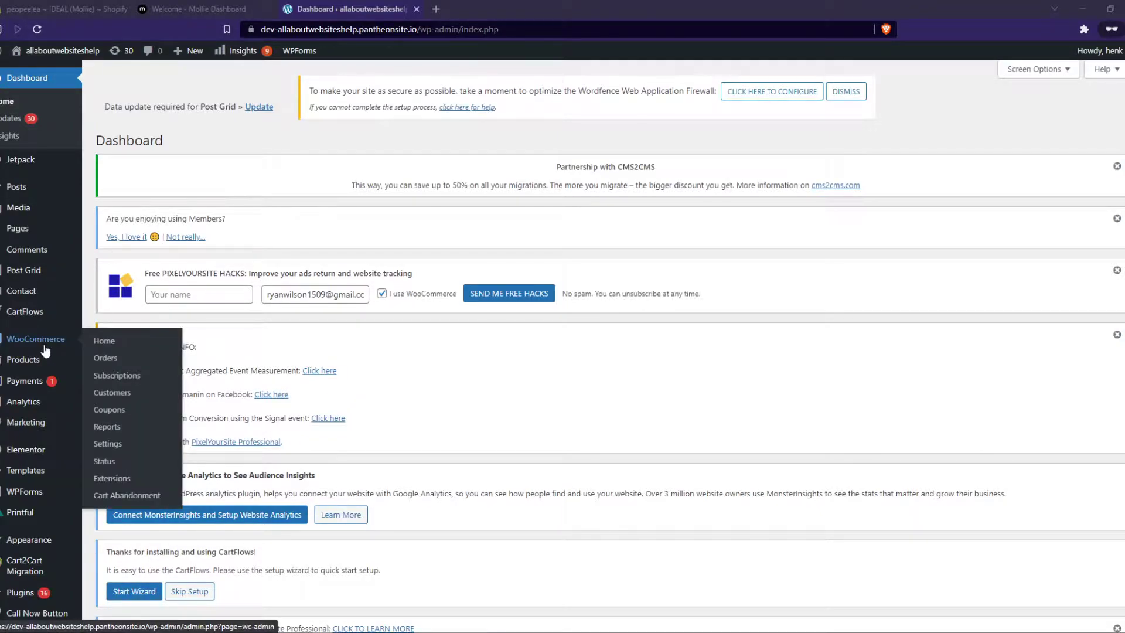
Switch to Mollie and open Developers > API keys showing the test key, partner ID and profile ID.
click(197, 9)
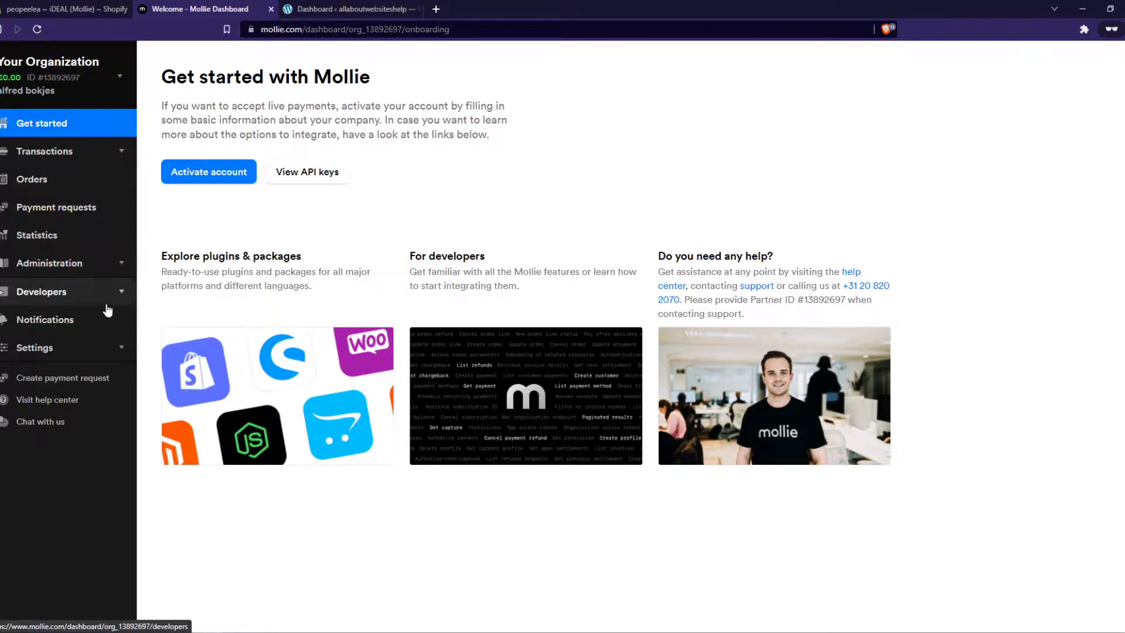
click(90, 295)
click(36, 318)
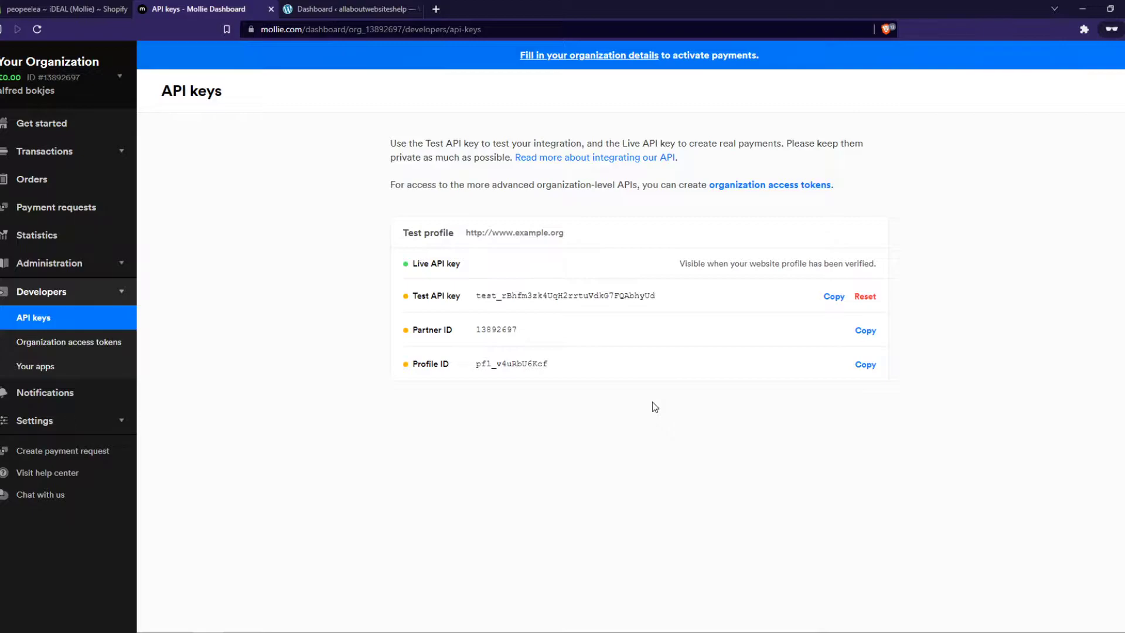
Return to the WordPress admin and open the Plugins > Add New page.
click(317, 9)
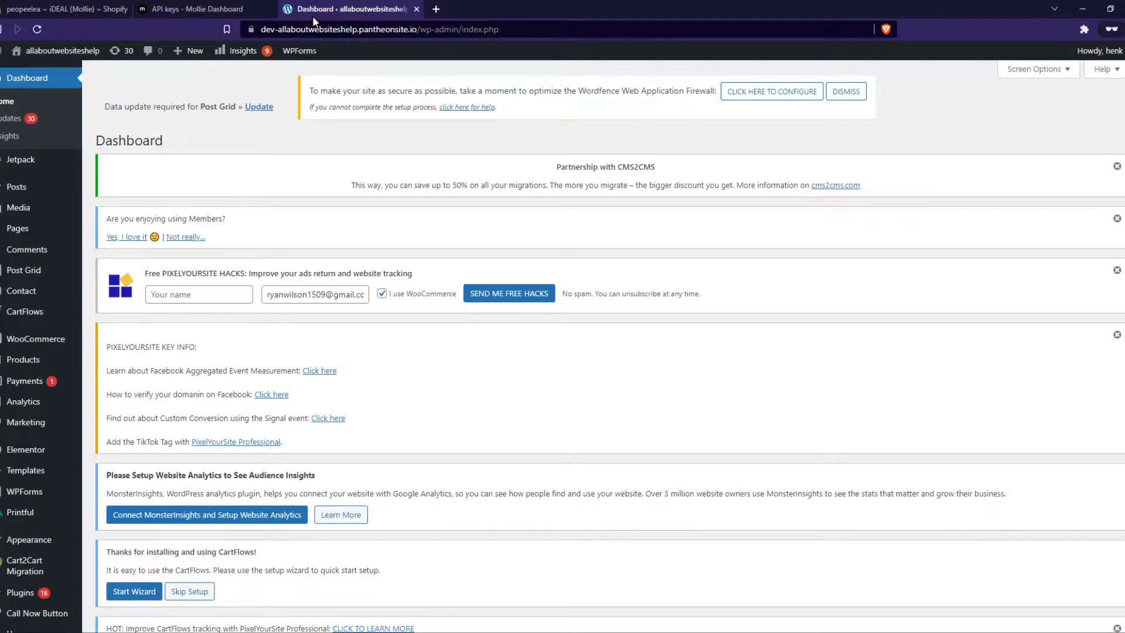
scroll(59, 264, down, 2)
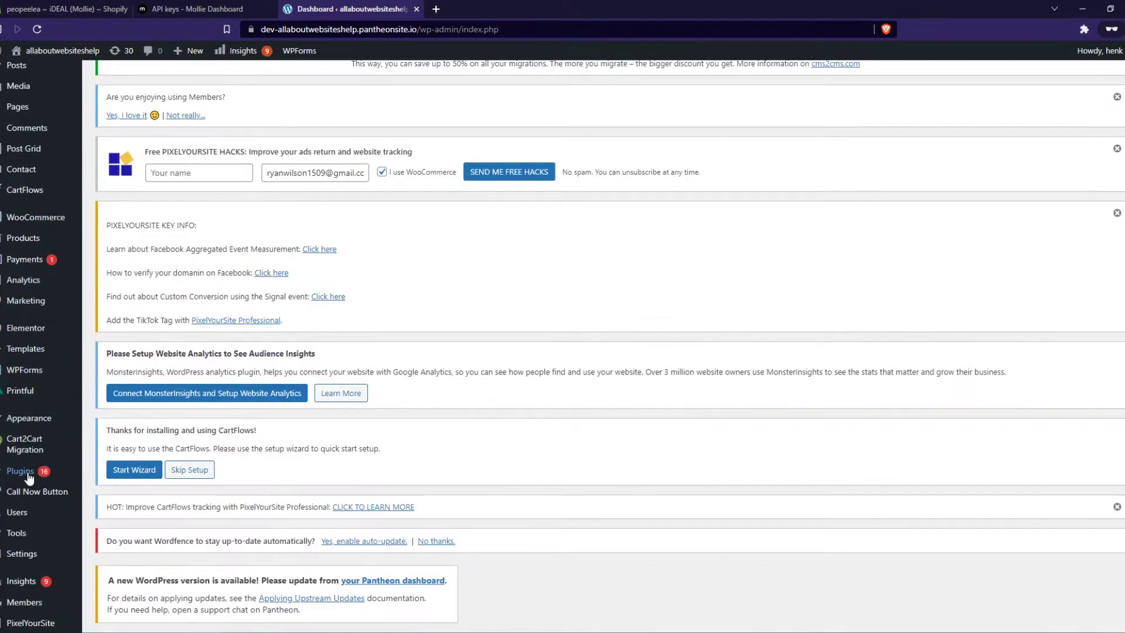
mouse_move(29, 478)
click(114, 494)
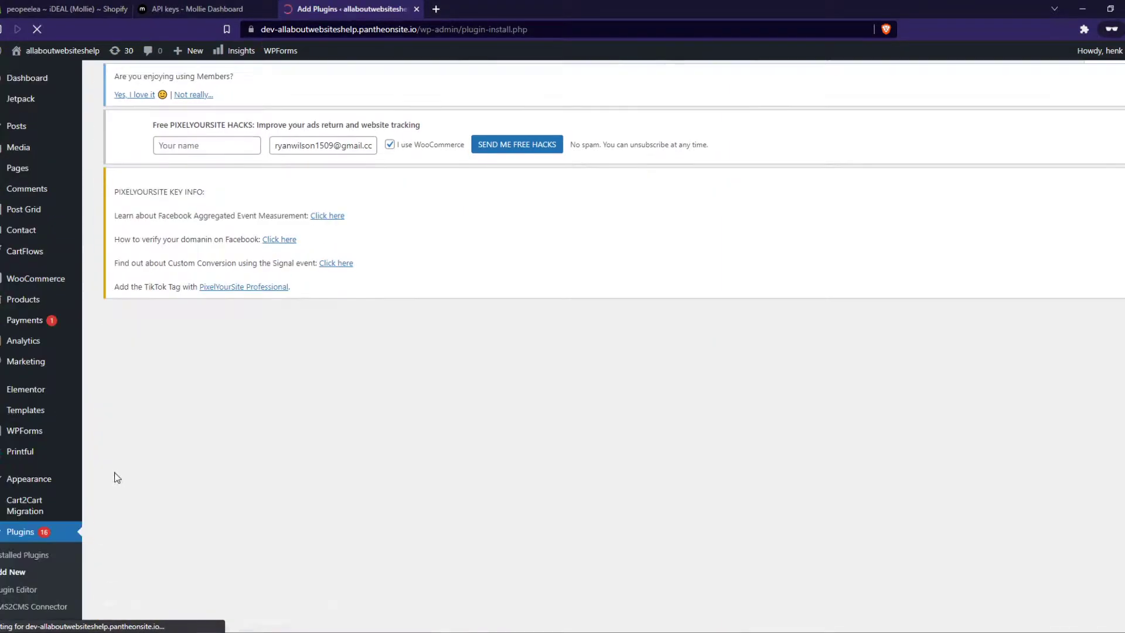
Search the plugin directory for 'mollie' and install Mollie Payments for WooCommerce.
scroll(805, 401, down, 3)
scroll(791, 402, up, 3)
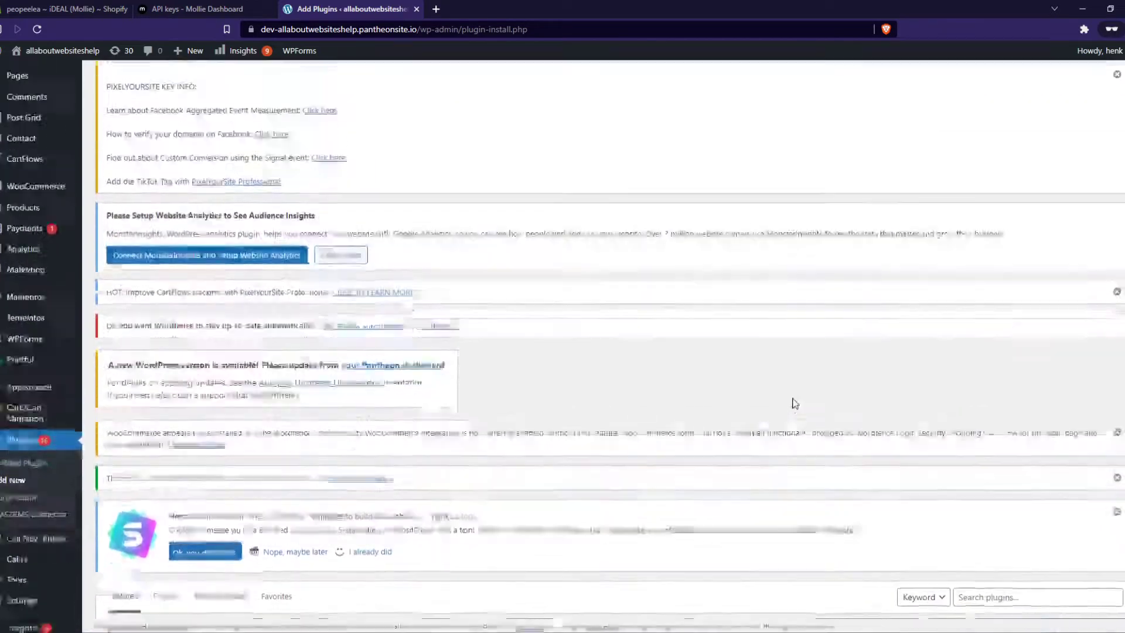
scroll(879, 293, down, 6)
click(992, 318)
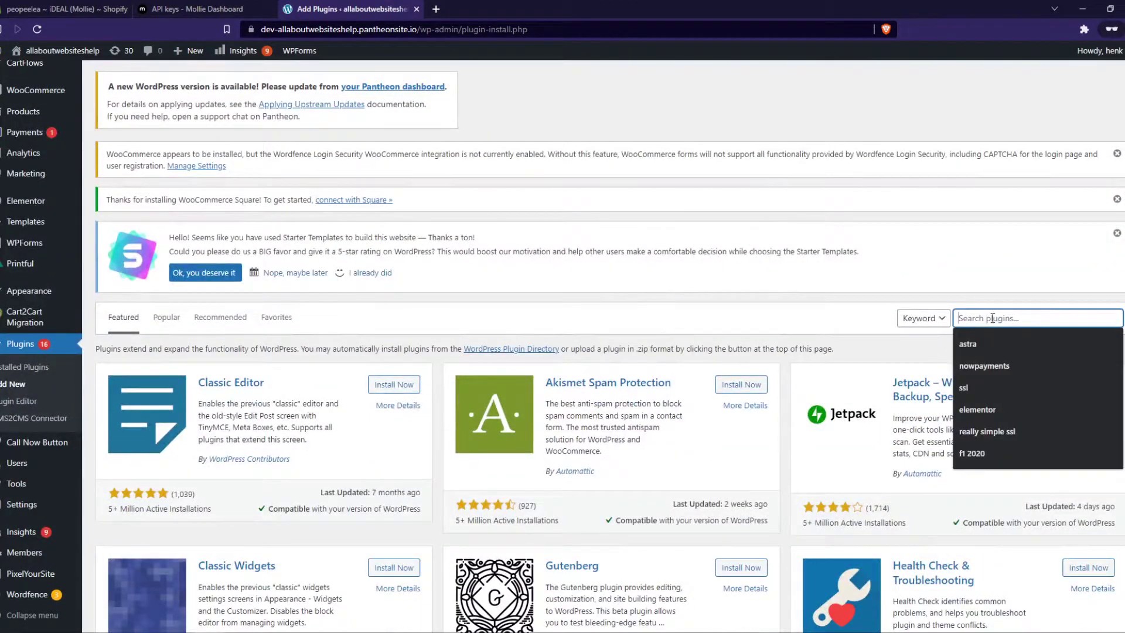
text(mollie)
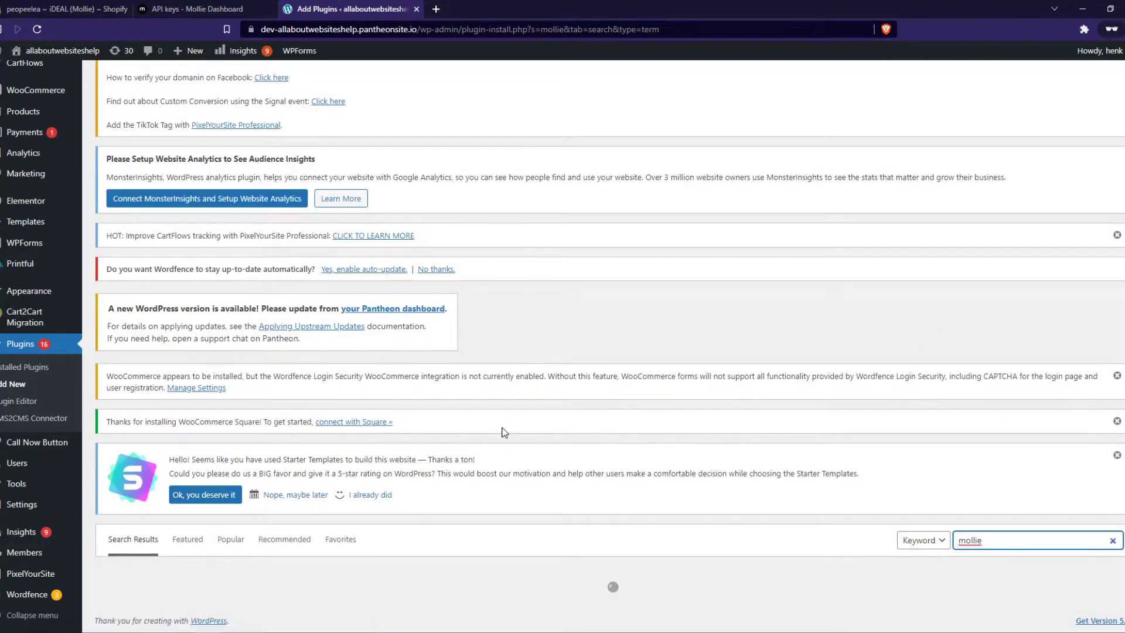
scroll(289, 565, down, 6)
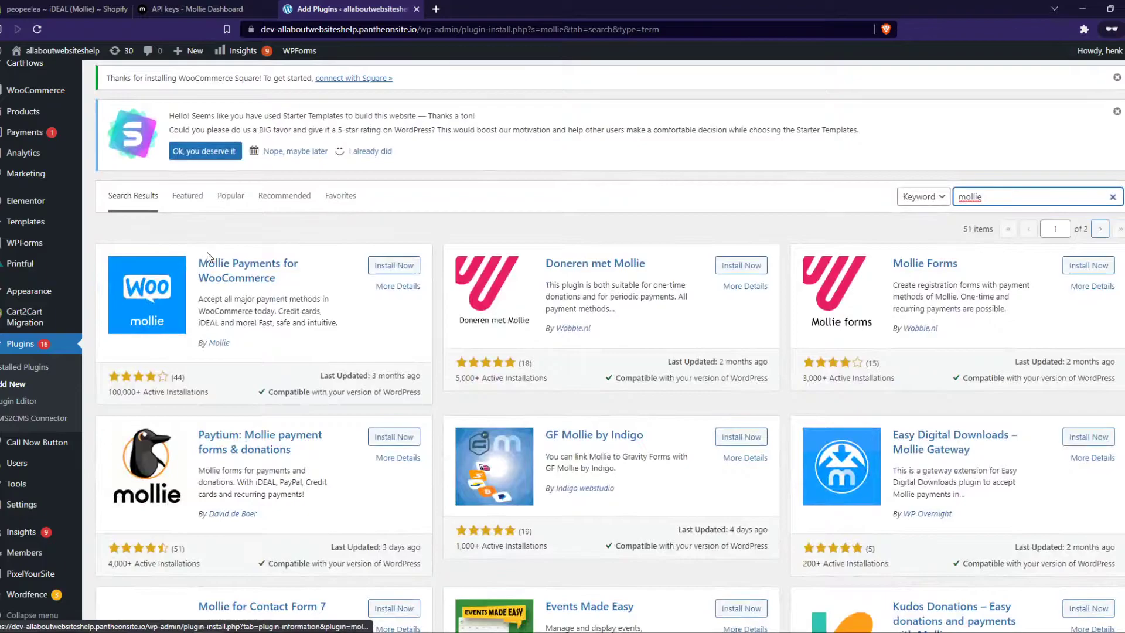
click(404, 268)
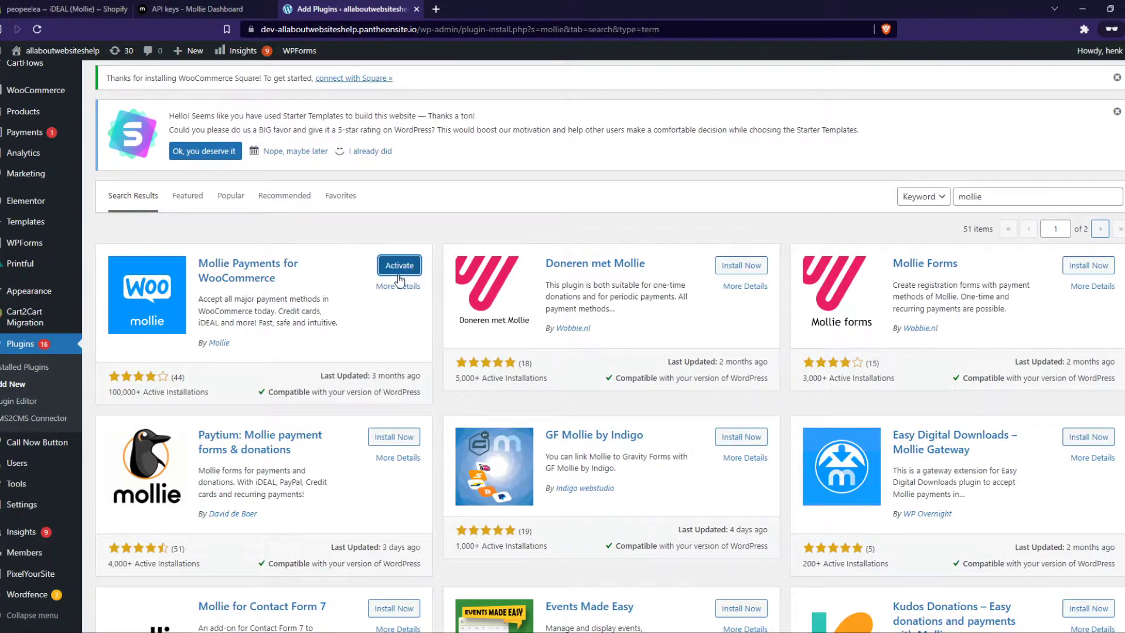
Activate Mollie Payments for WooCommerce and find it as active in the Installed Plugins list.
click(382, 273)
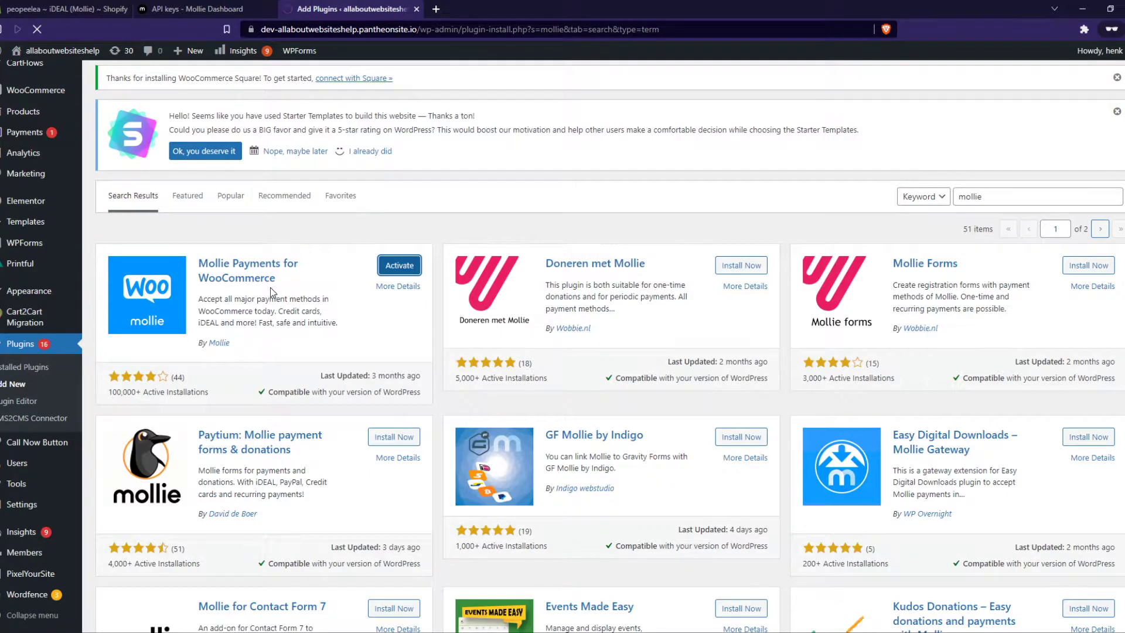
scroll(219, 346, down, 10)
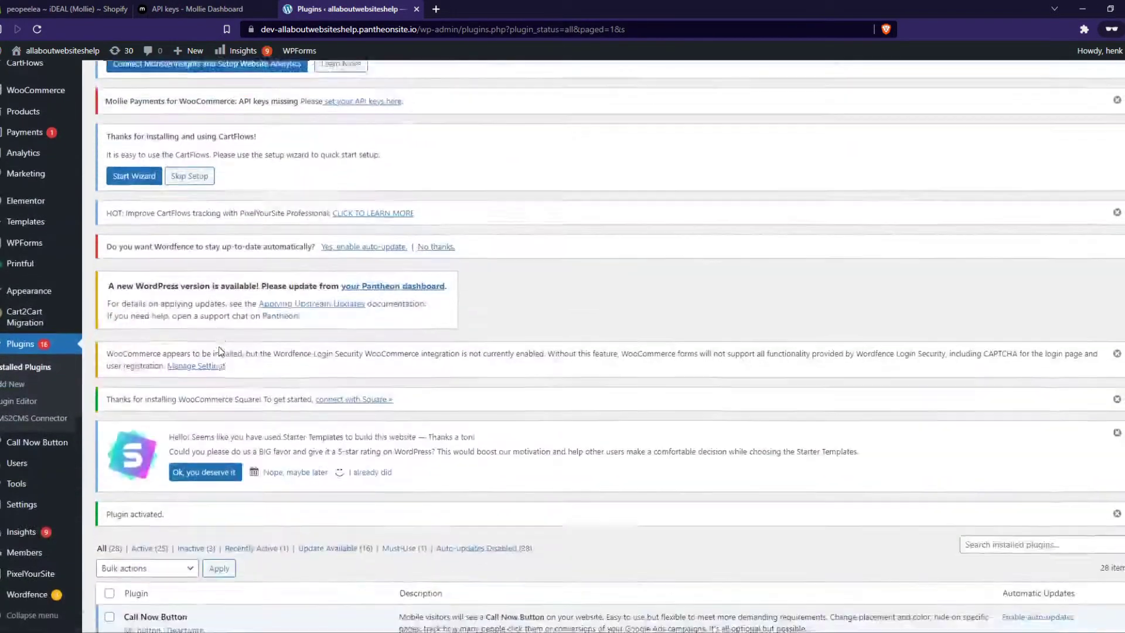
scroll(220, 351, down, 3)
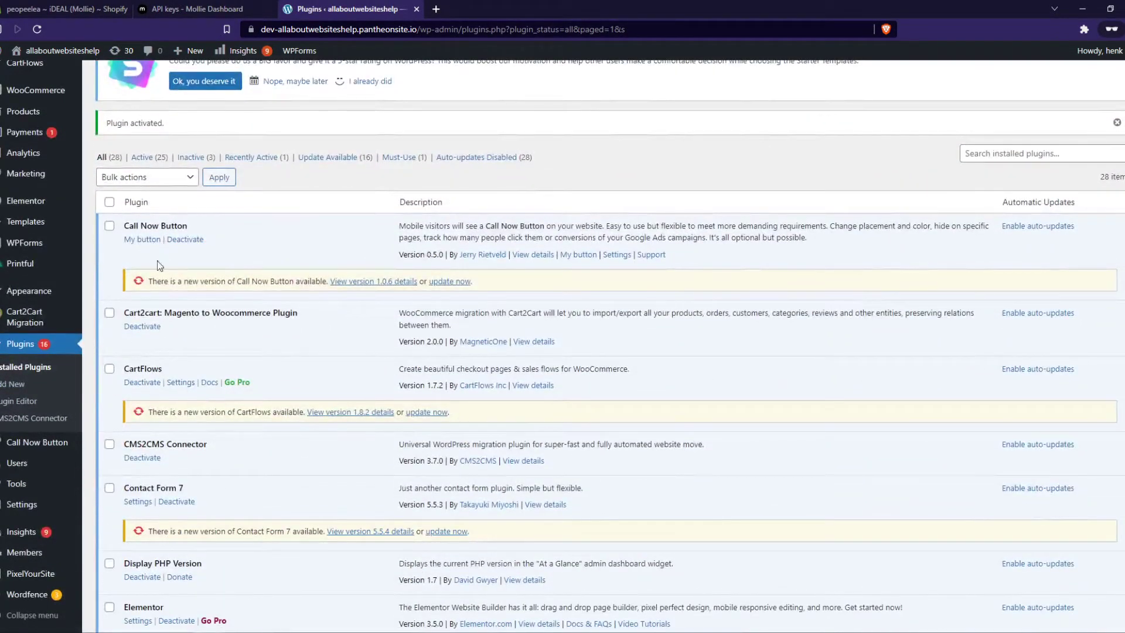
scroll(199, 326, down, 10)
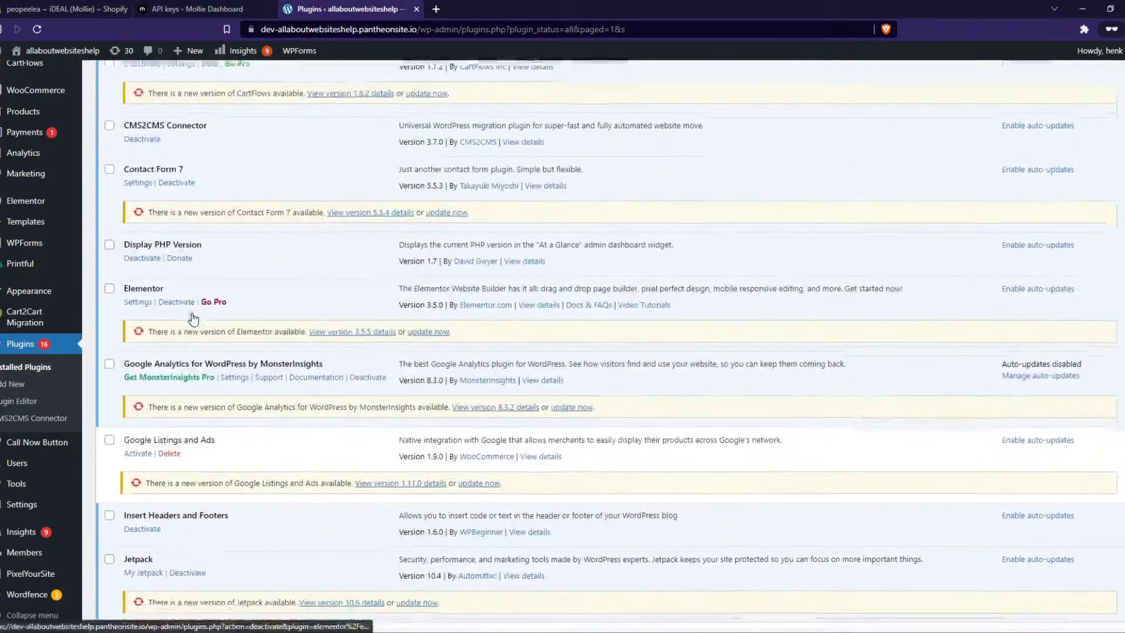
scroll(147, 369, down, 6)
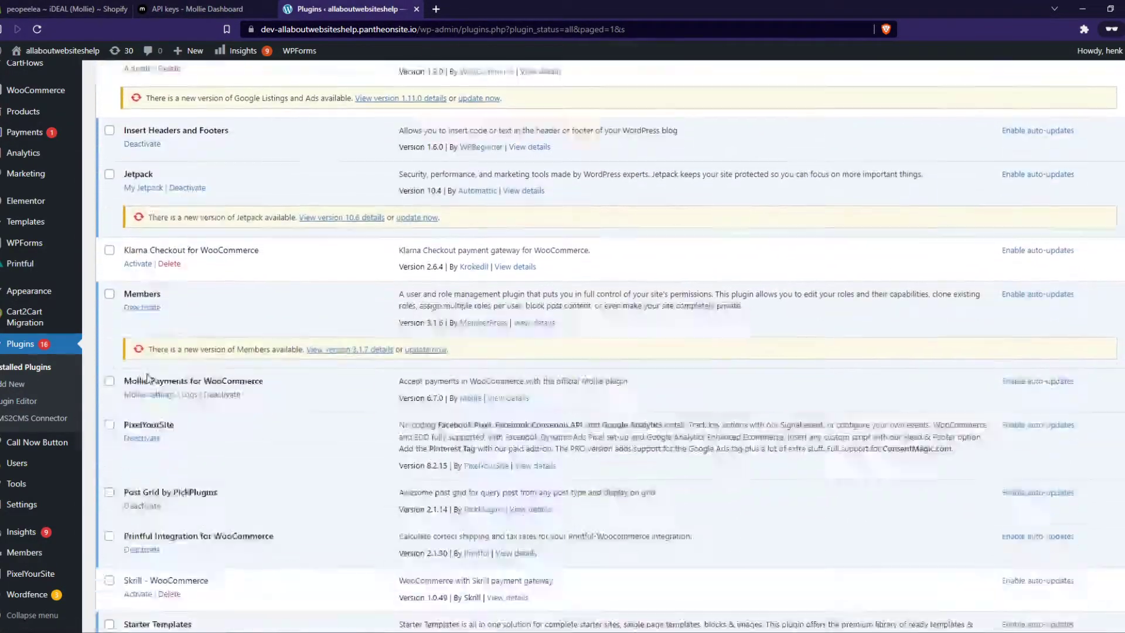
scroll(147, 369, down, 9)
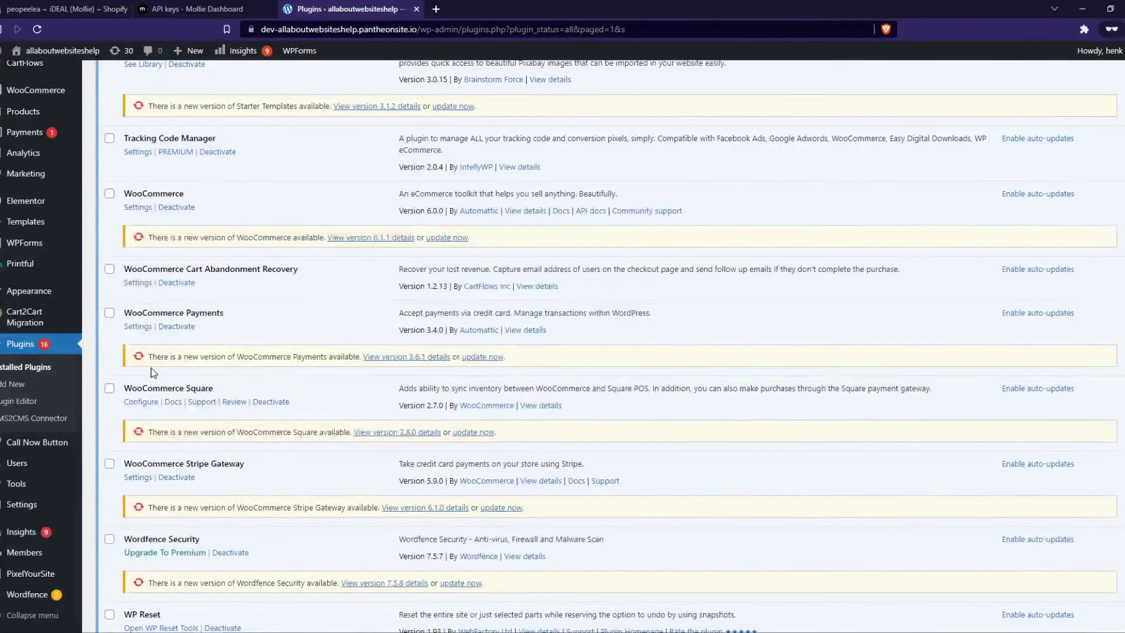
scroll(176, 381, up, 6)
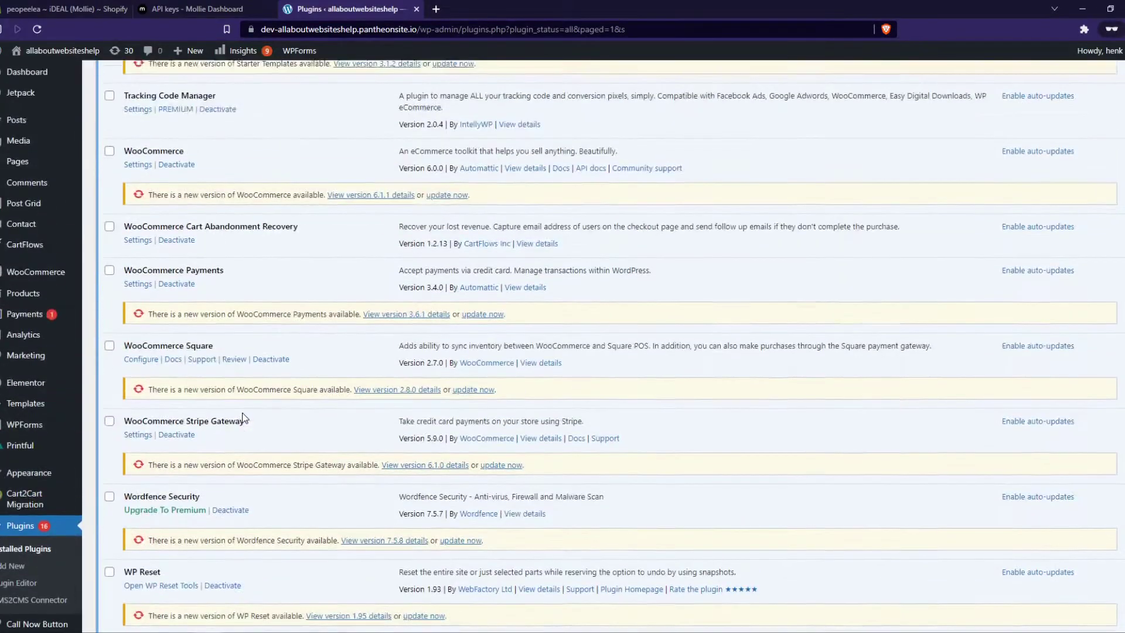
scroll(194, 381, up, 7)
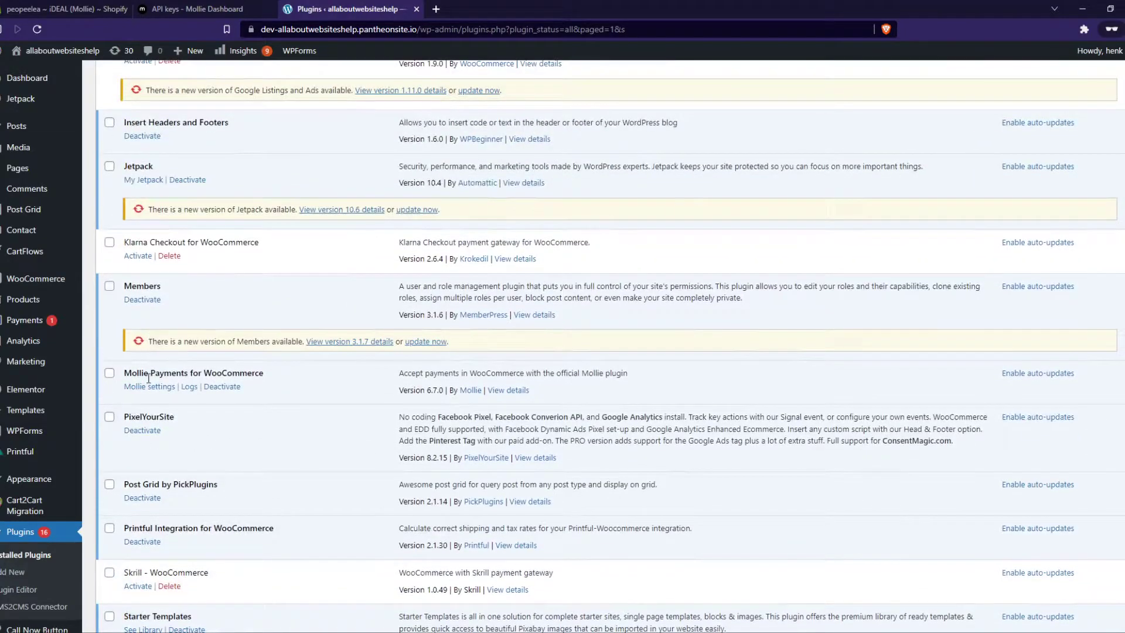
Open the Mollie Payments for WooCommerce settings and review the error notice at the top.
click(156, 387)
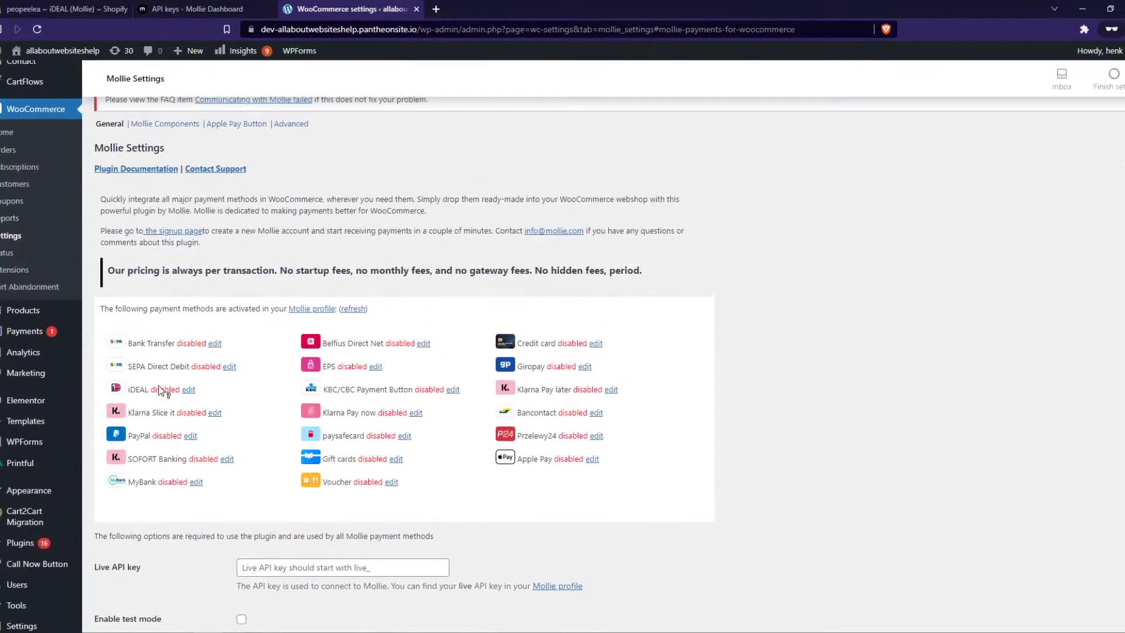
scroll(155, 364, up, 2)
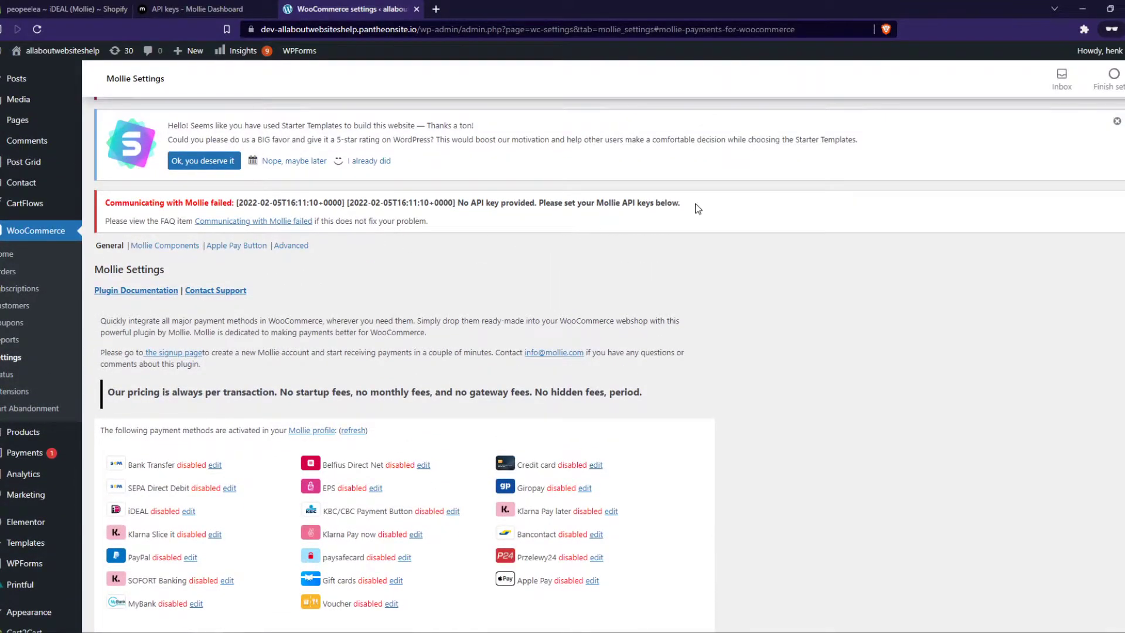
drag(697, 209, 251, 204)
click(378, 268)
scroll(380, 272, down, 5)
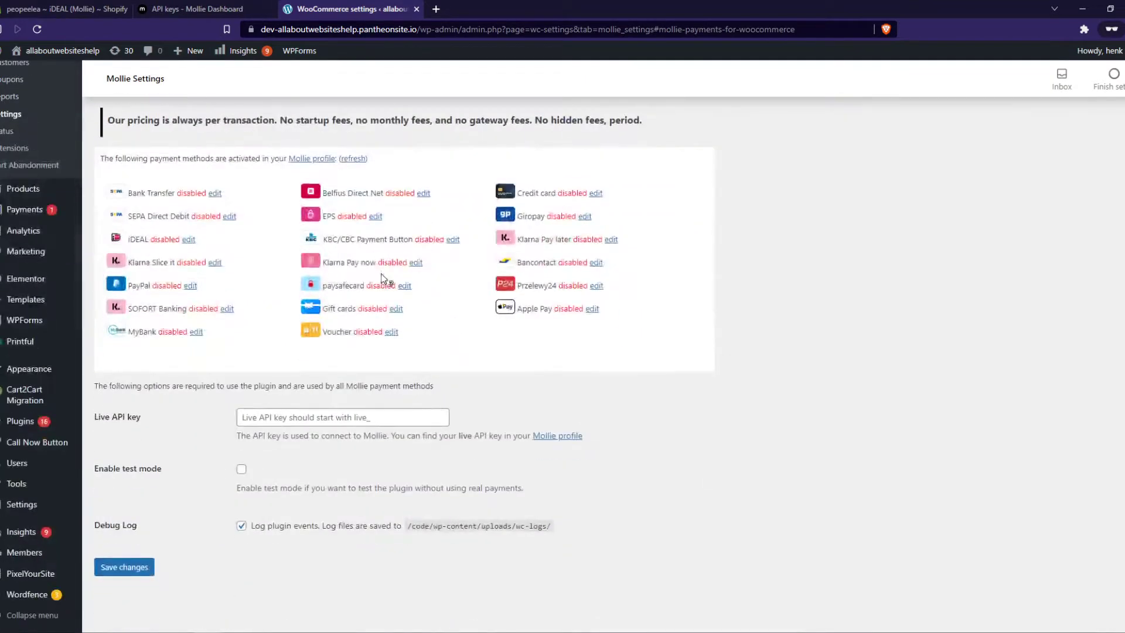
Check the live API key verification note in Mollie, then enable test mode in Mollie Settings.
click(203, 13)
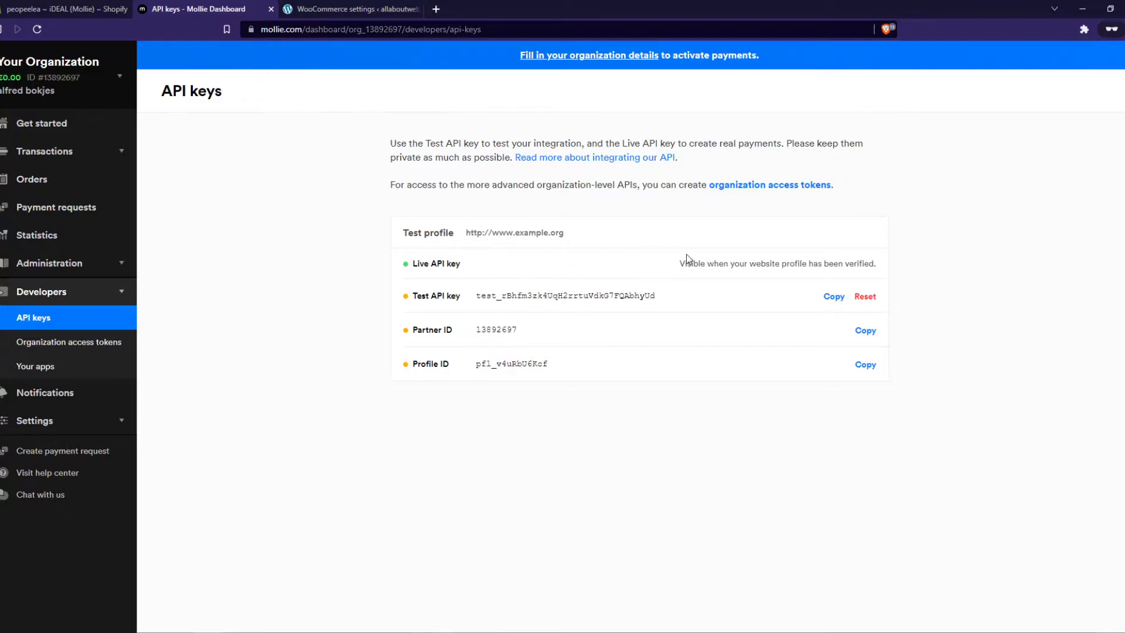
drag(679, 264, 762, 263)
click(865, 263)
drag(875, 263, 824, 263)
click(702, 258)
click(287, 8)
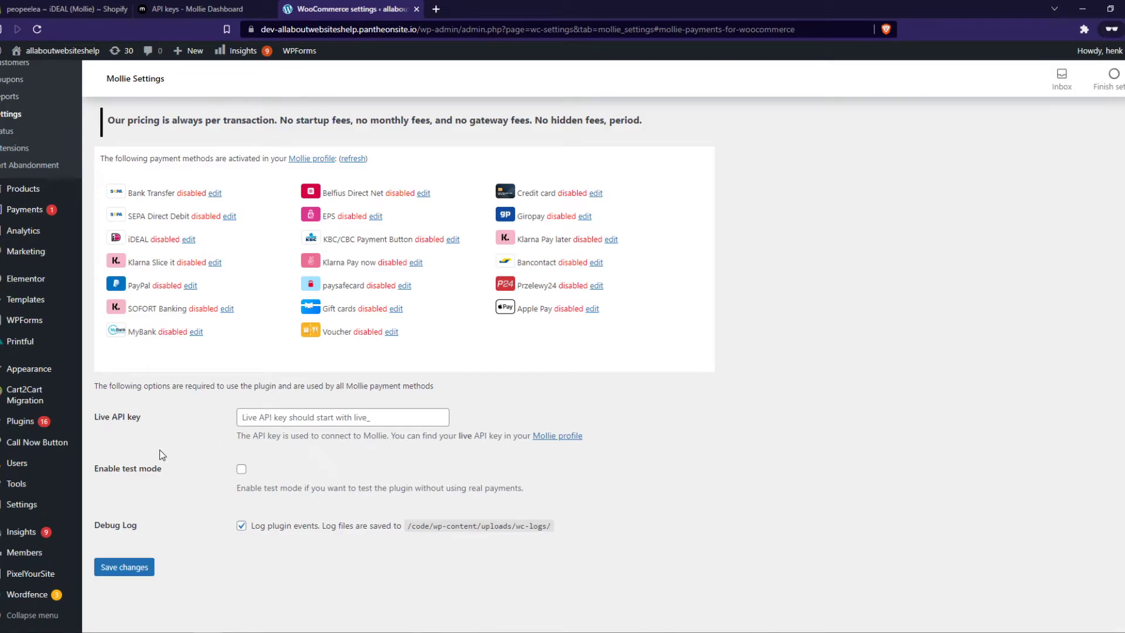
click(241, 470)
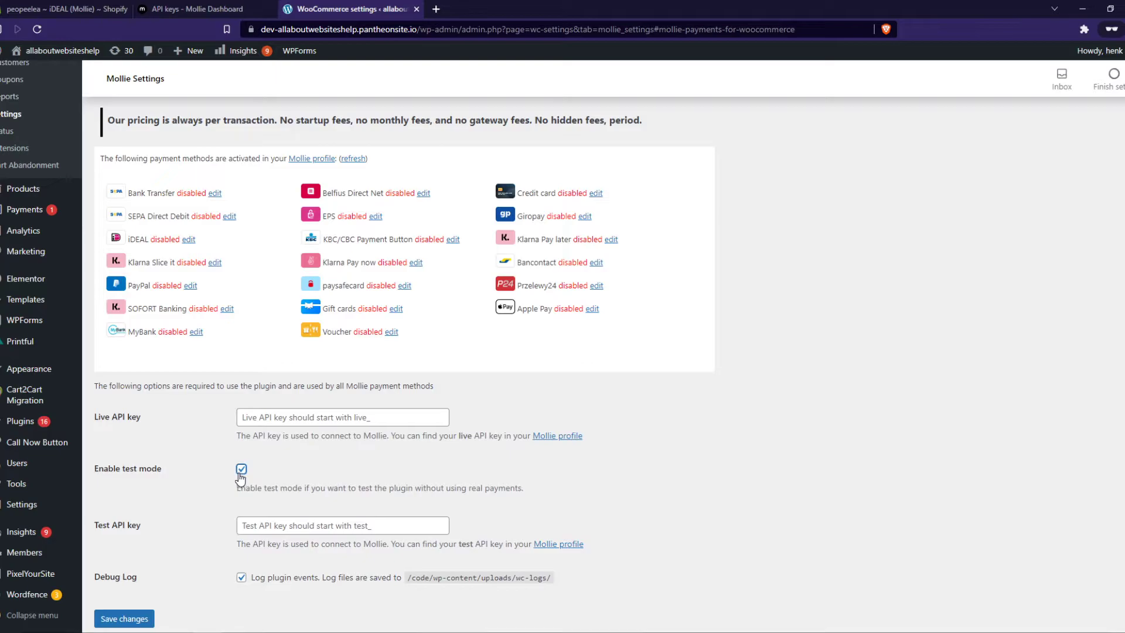
Copy the Test API key from Mollie into the Test API key field and save.
click(184, 10)
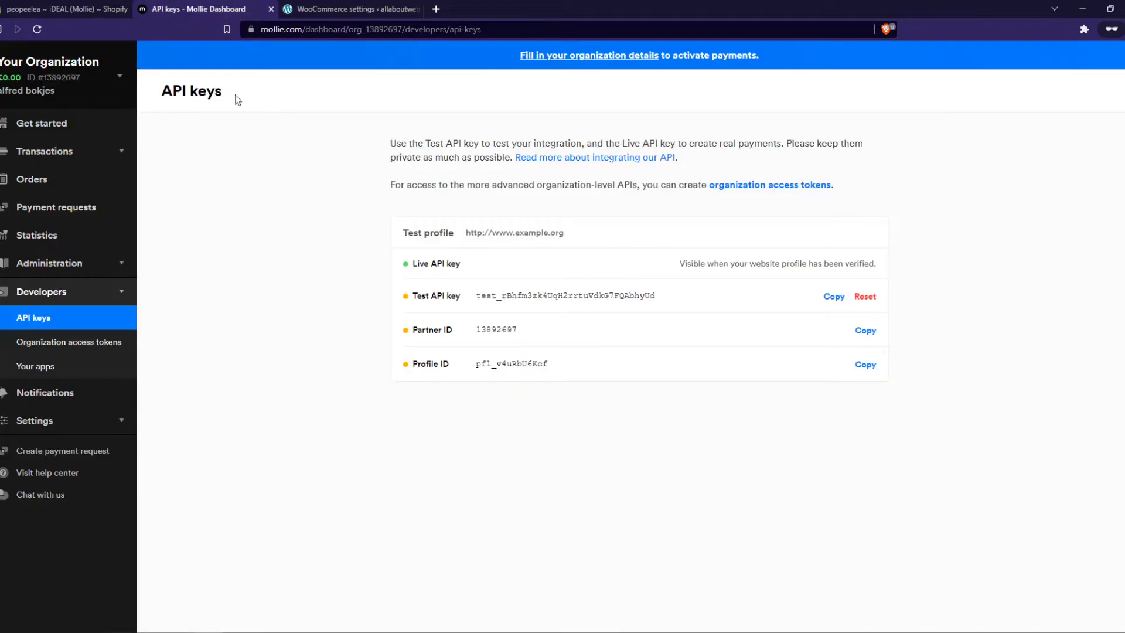
click(834, 296)
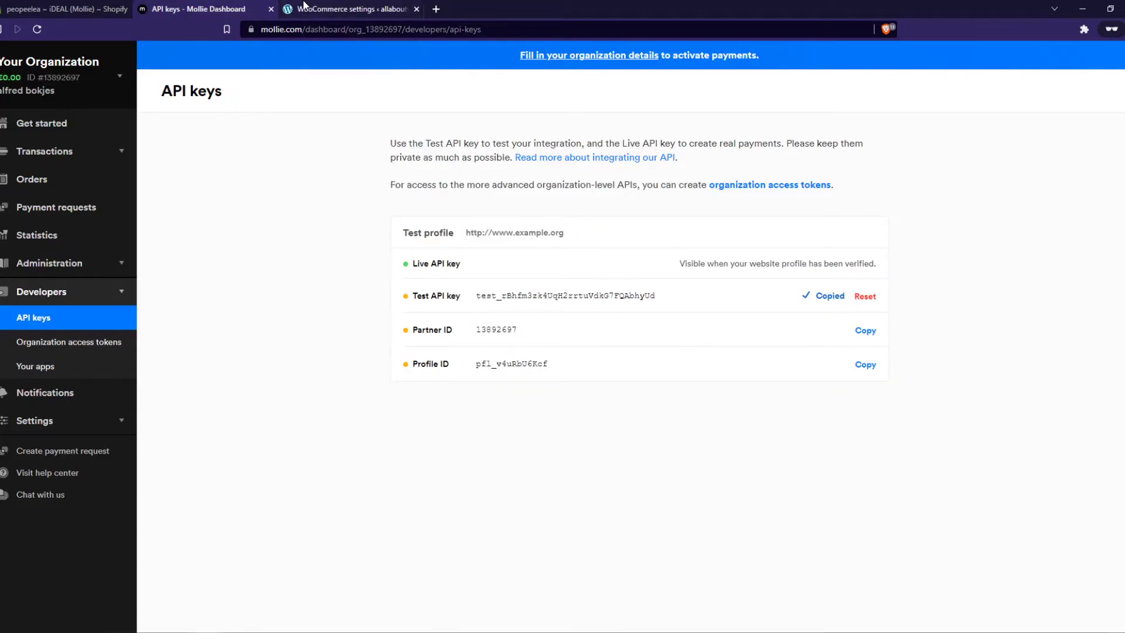
click(346, 8)
scroll(281, 433, down, 1)
click(281, 469)
key(ctrl+v)
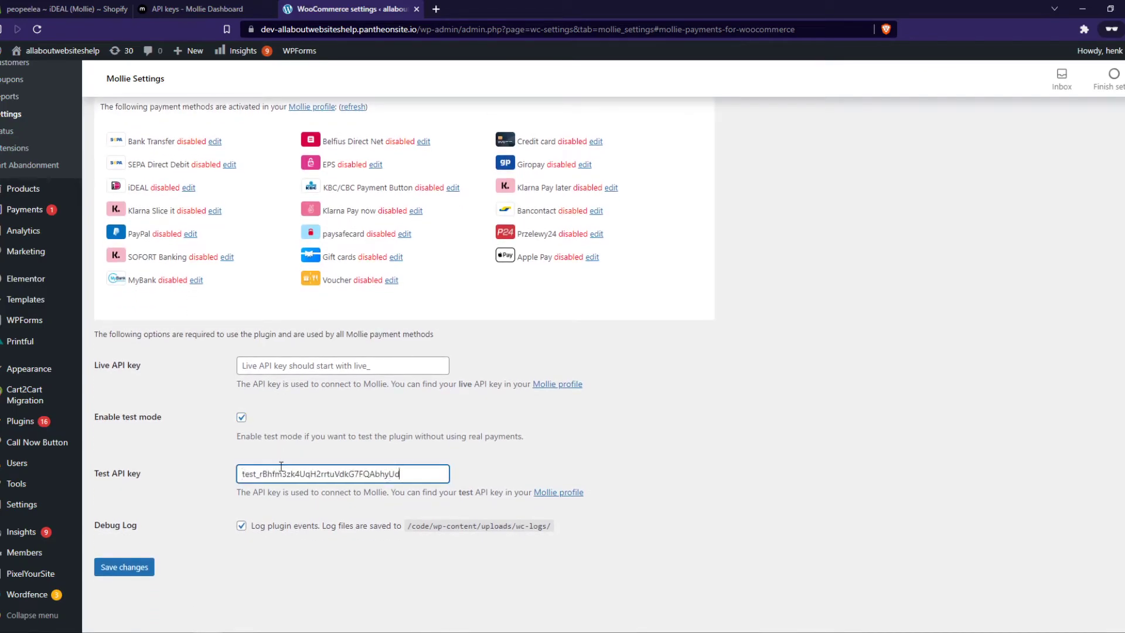
click(133, 574)
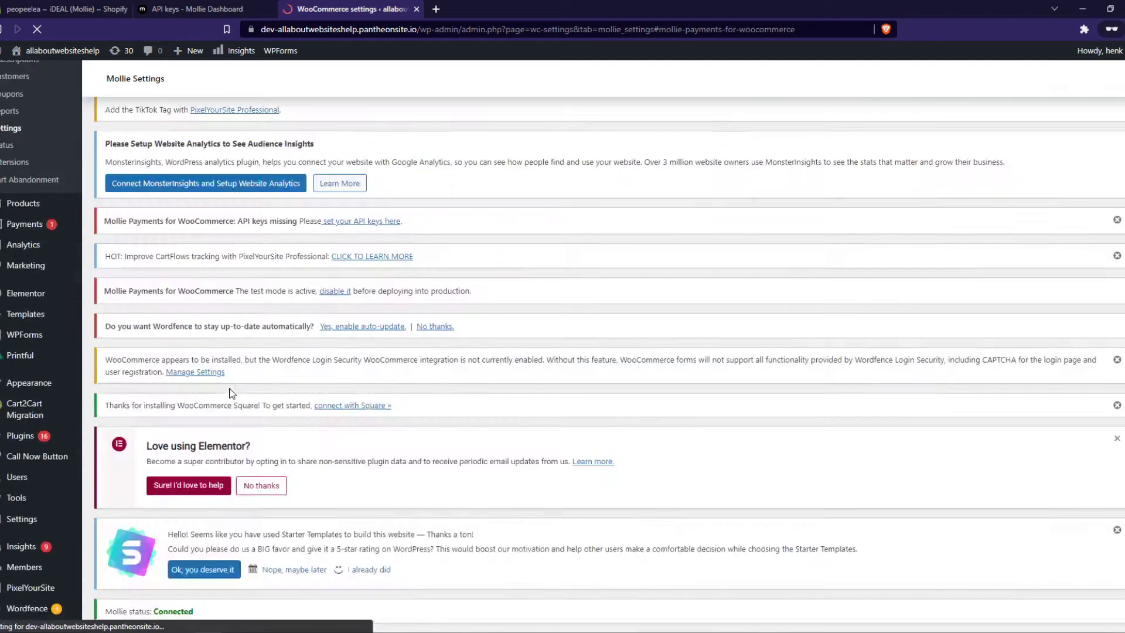
scroll(238, 413, down, 10)
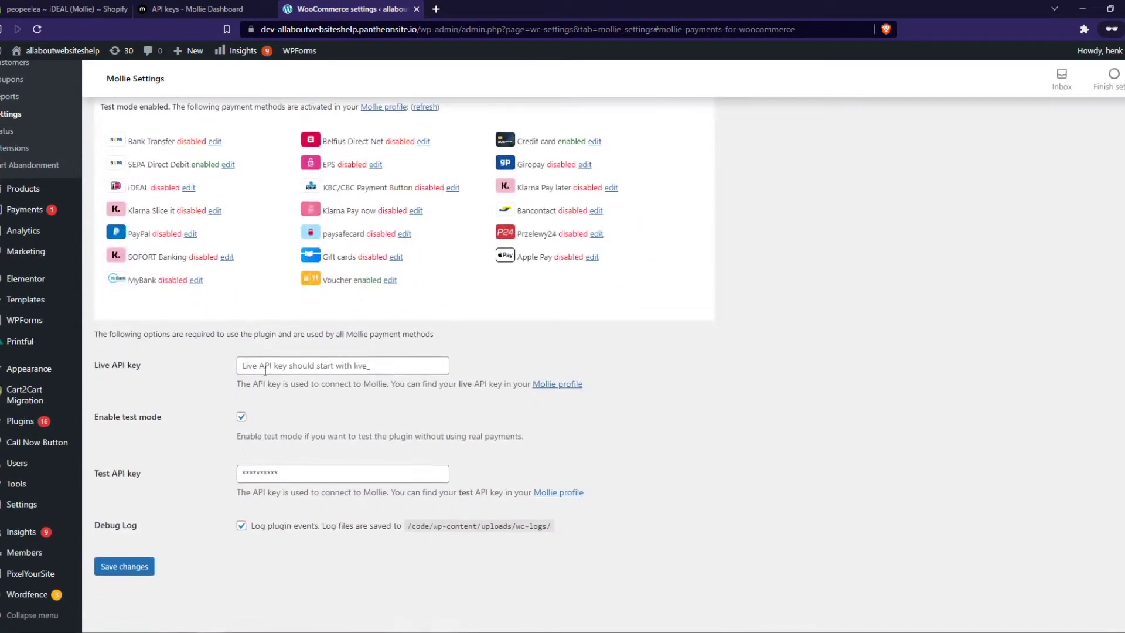
Paste the key into the Live API key field, remove the test_ prefix, and save.
click(305, 471)
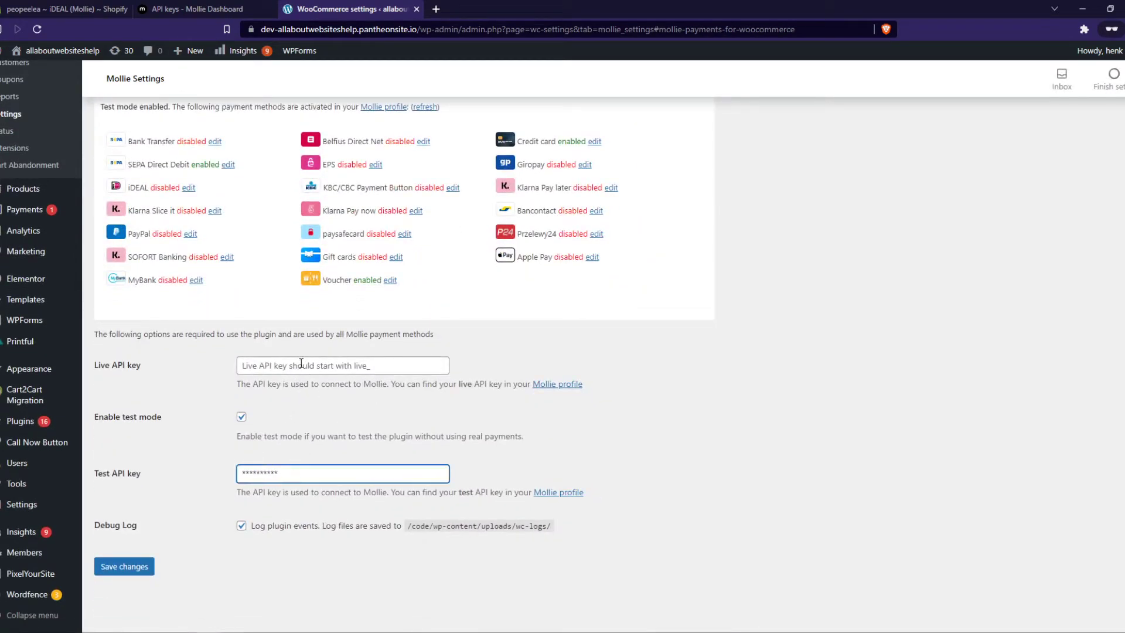
click(194, 9)
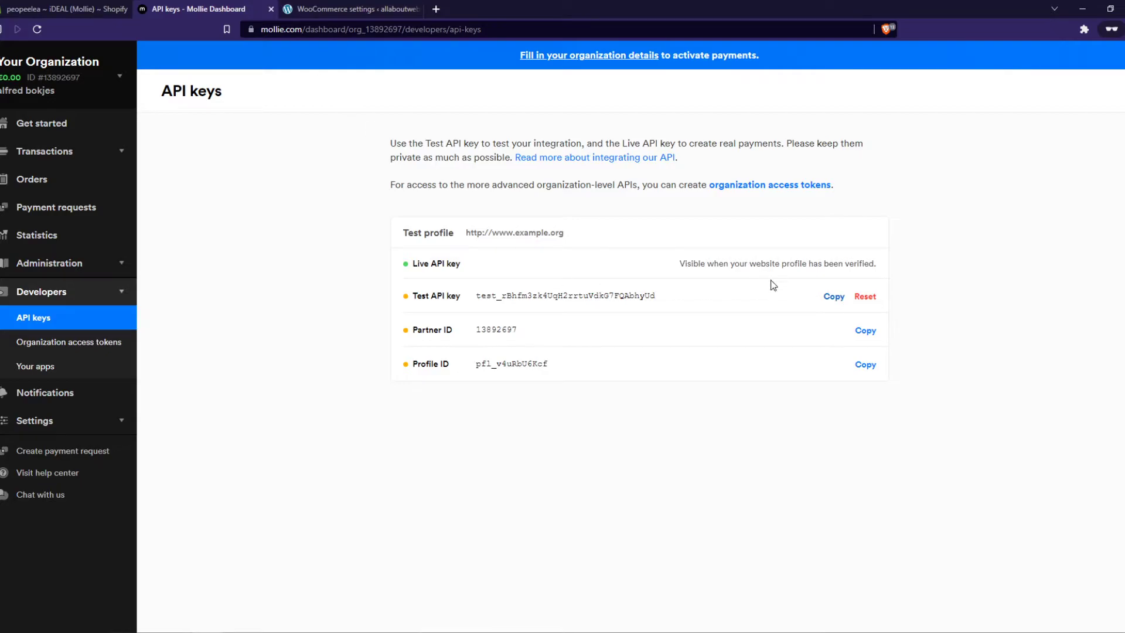
click(826, 299)
click(329, 9)
click(296, 365)
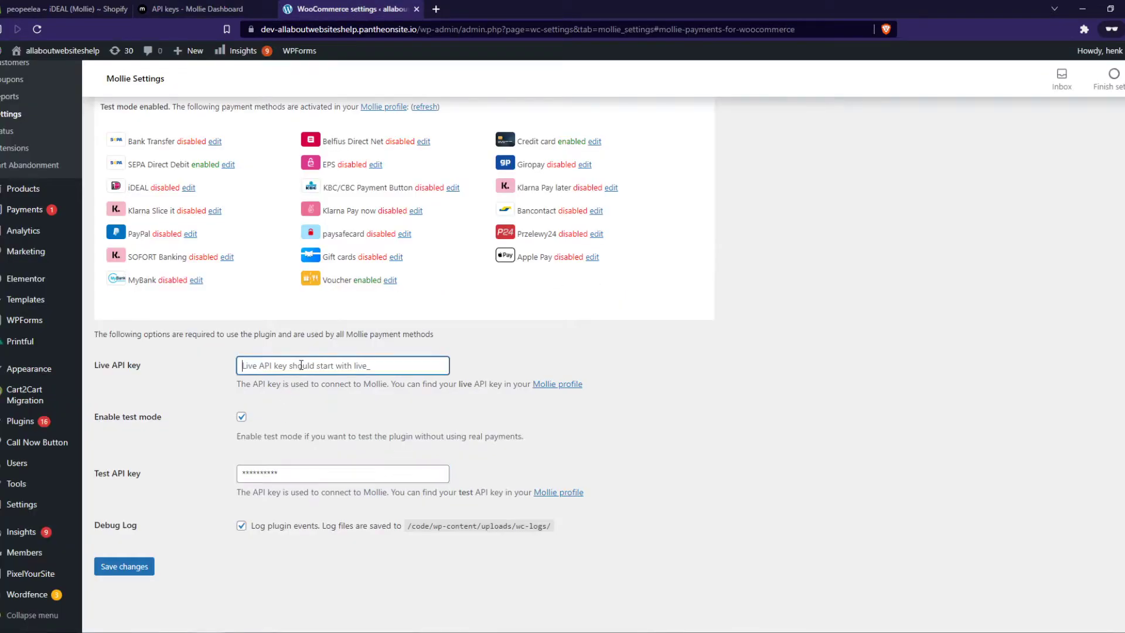
key(ctrl+v)
key(BackSpace)
key(BackSpace)
key(BackSpace)
key(BackSpace)
key(BackSpace)
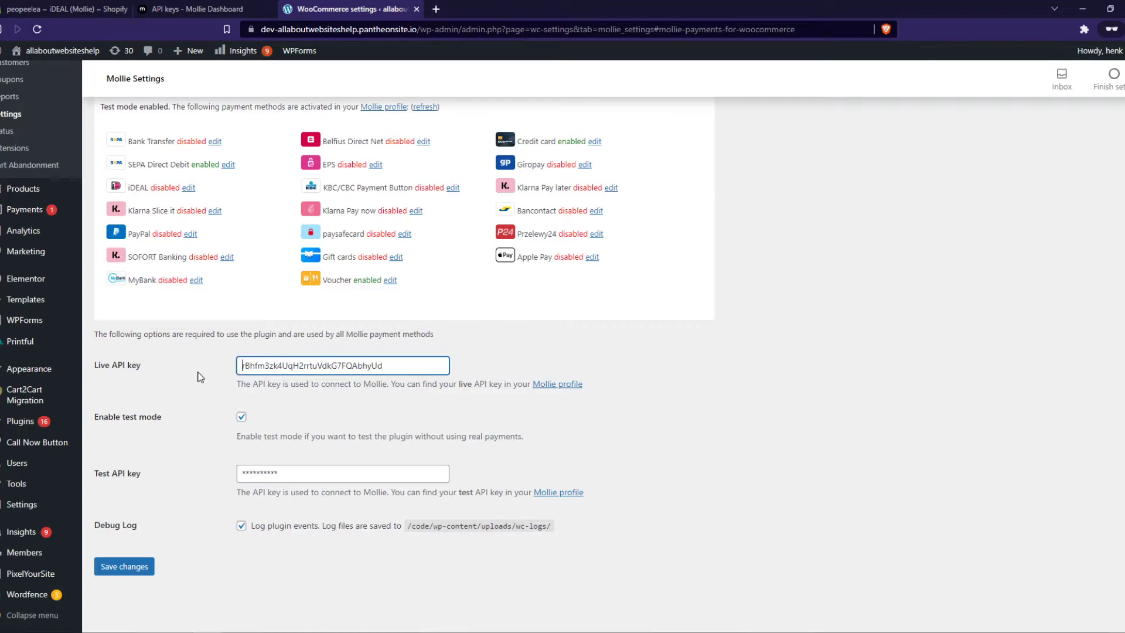
click(123, 567)
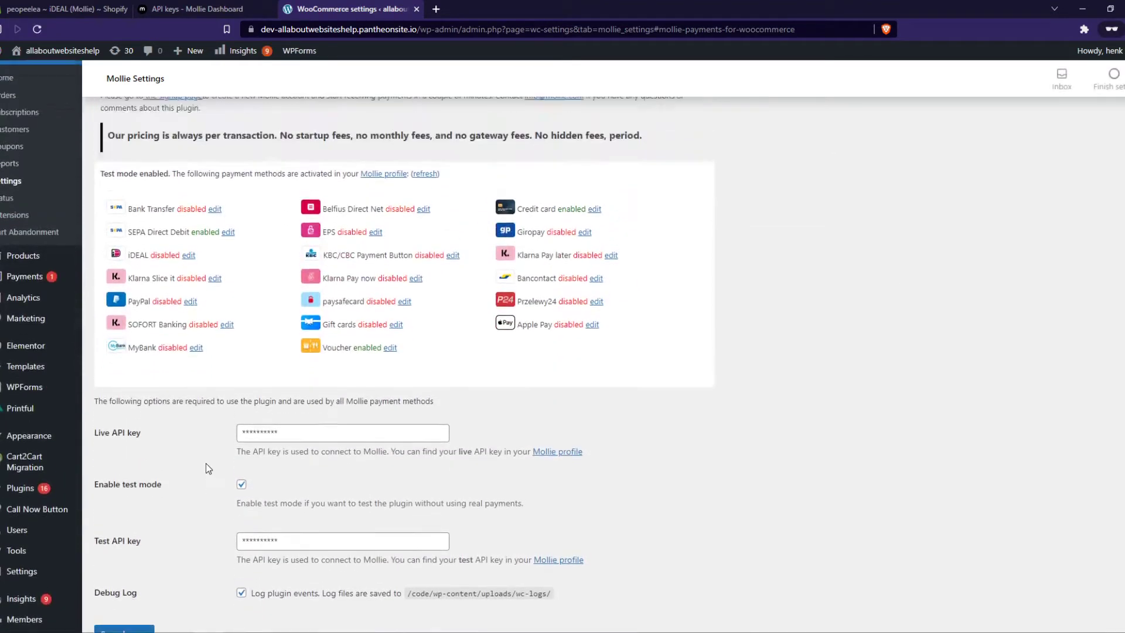
Open the iDEAL payment settings, which show the Gateway Disabled notice for the Mollie profile.
scroll(206, 463, up, 2)
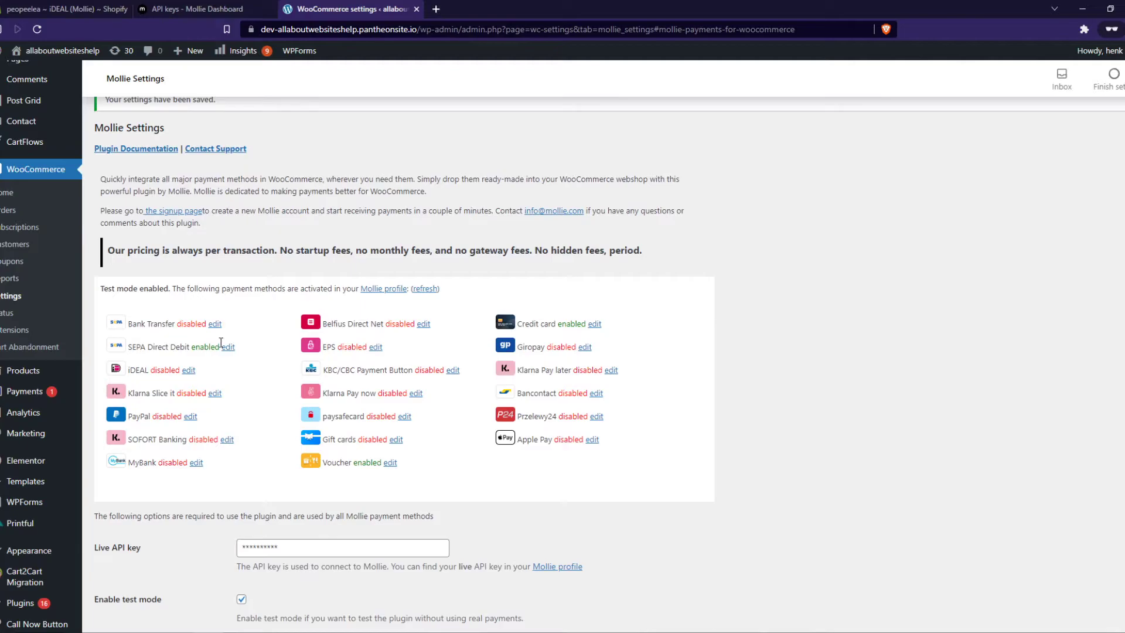
drag(152, 347, 185, 347)
click(193, 372)
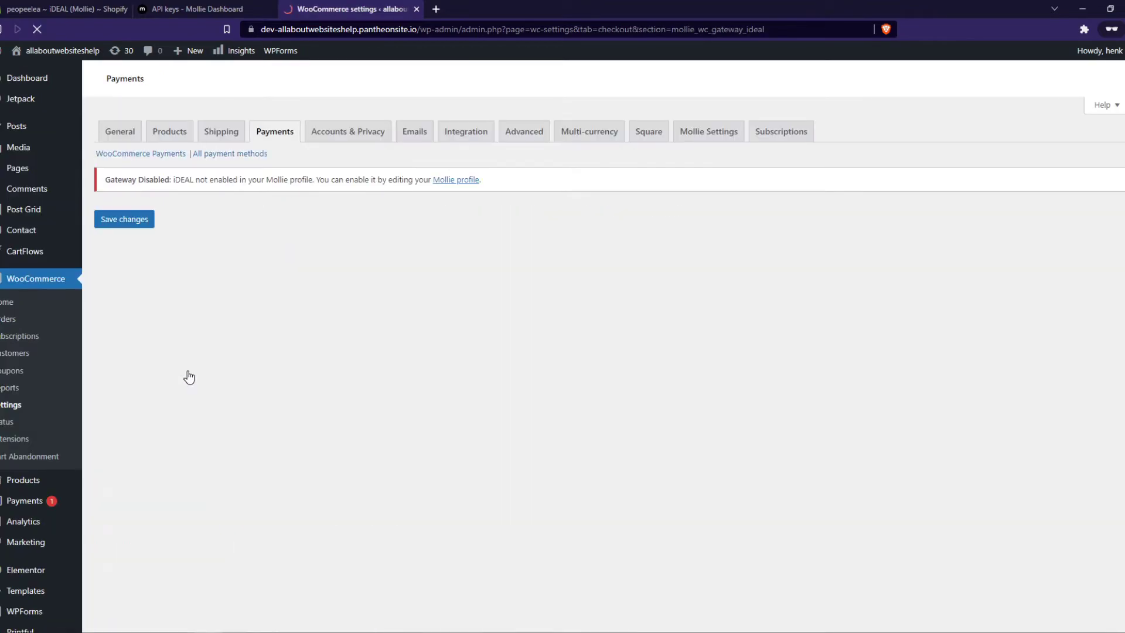
scroll(187, 377, down, 5)
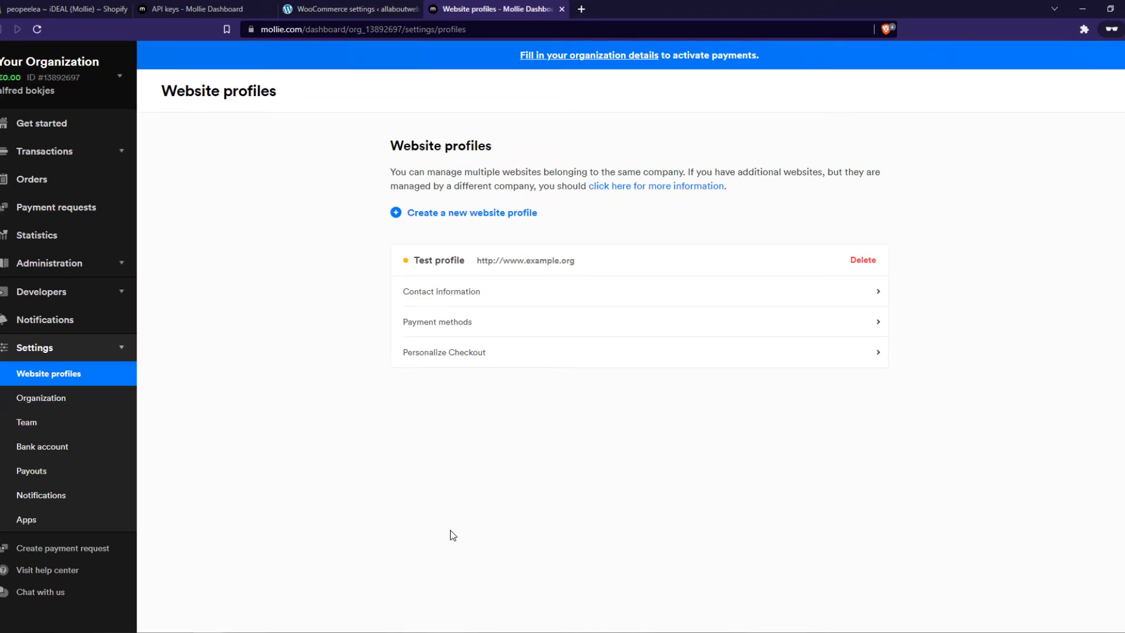
Turn on the iDEAL and PayPal toggles in the Test profile's Payment methods.
click(500, 323)
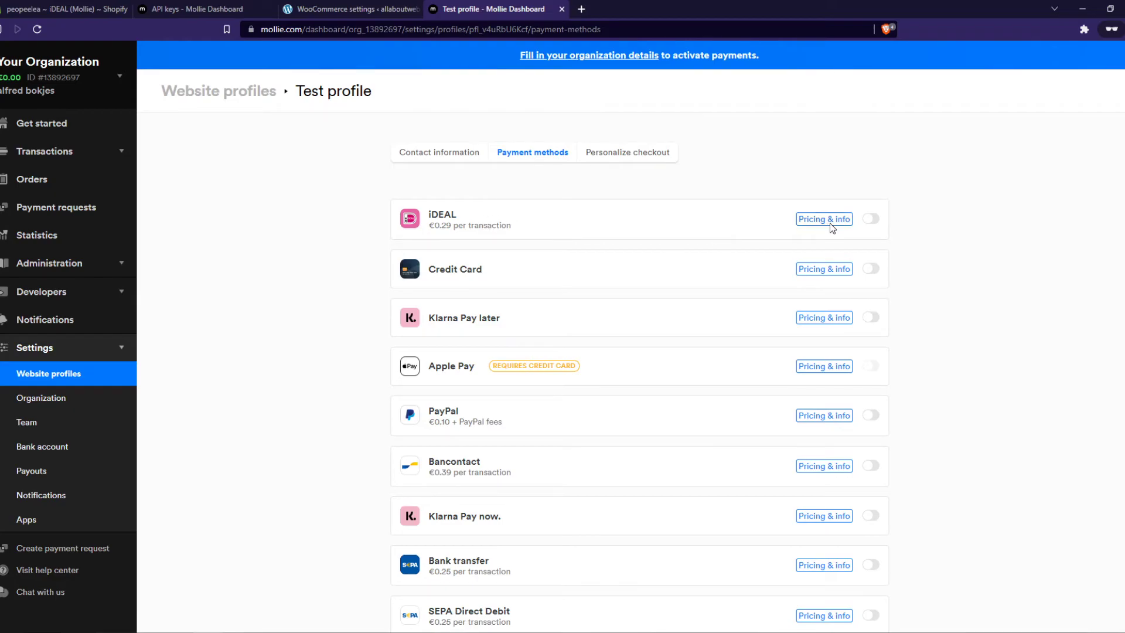
click(878, 221)
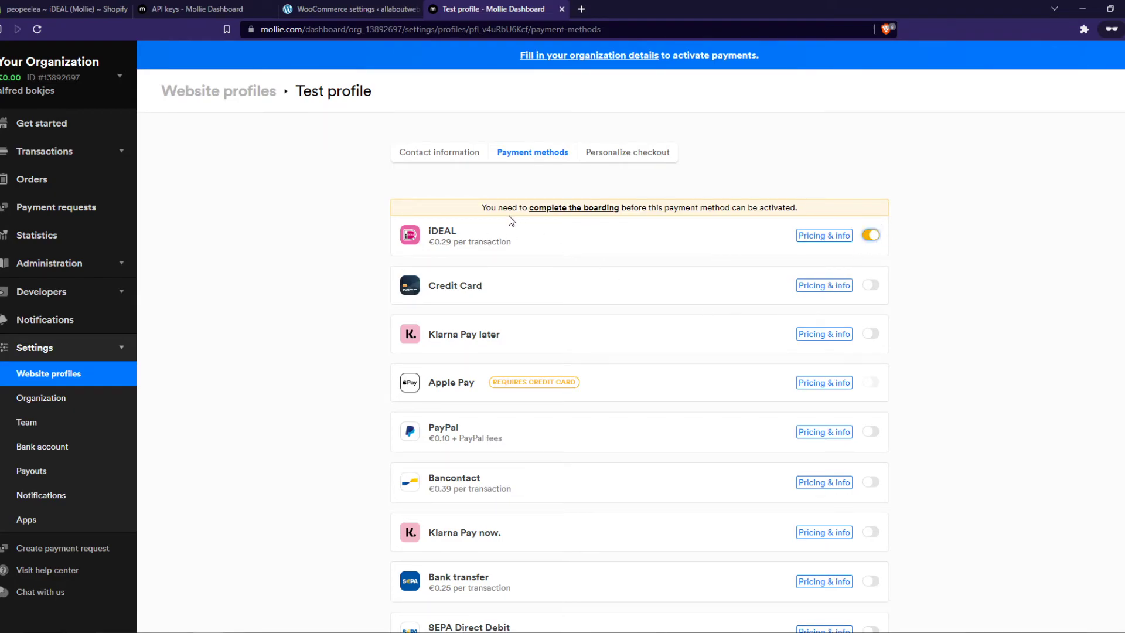
scroll(512, 221, down, 1)
click(871, 374)
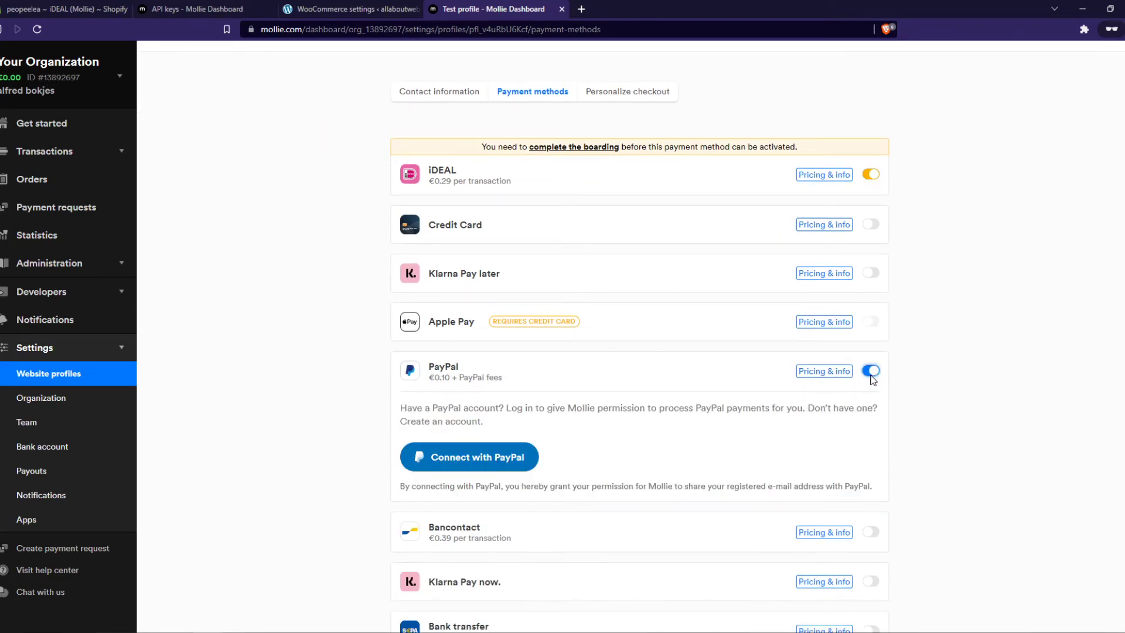
scroll(762, 410, down, 9)
scroll(609, 475, up, 11)
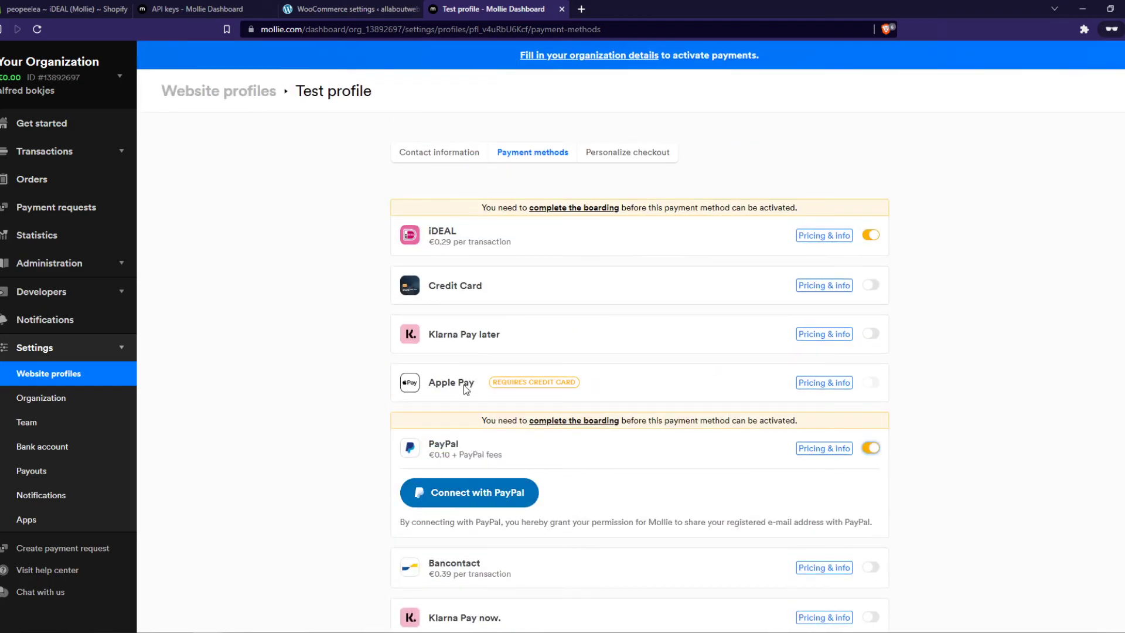